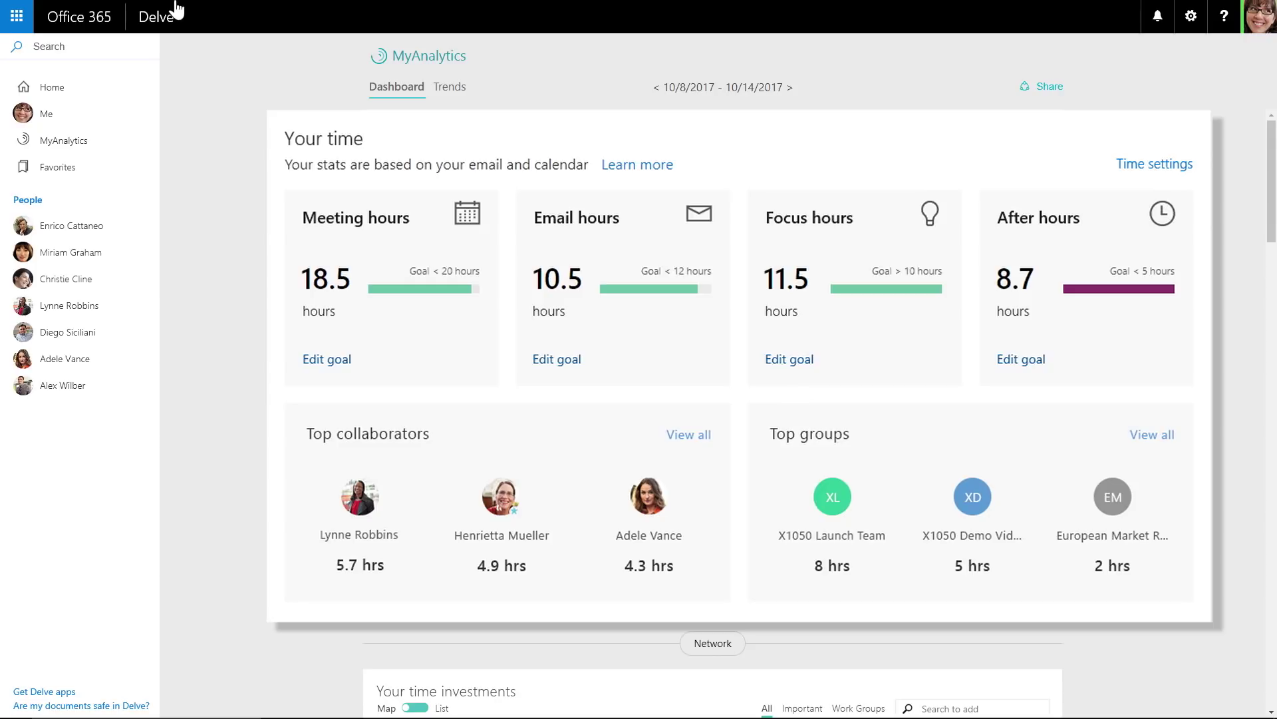
click(18, 19)
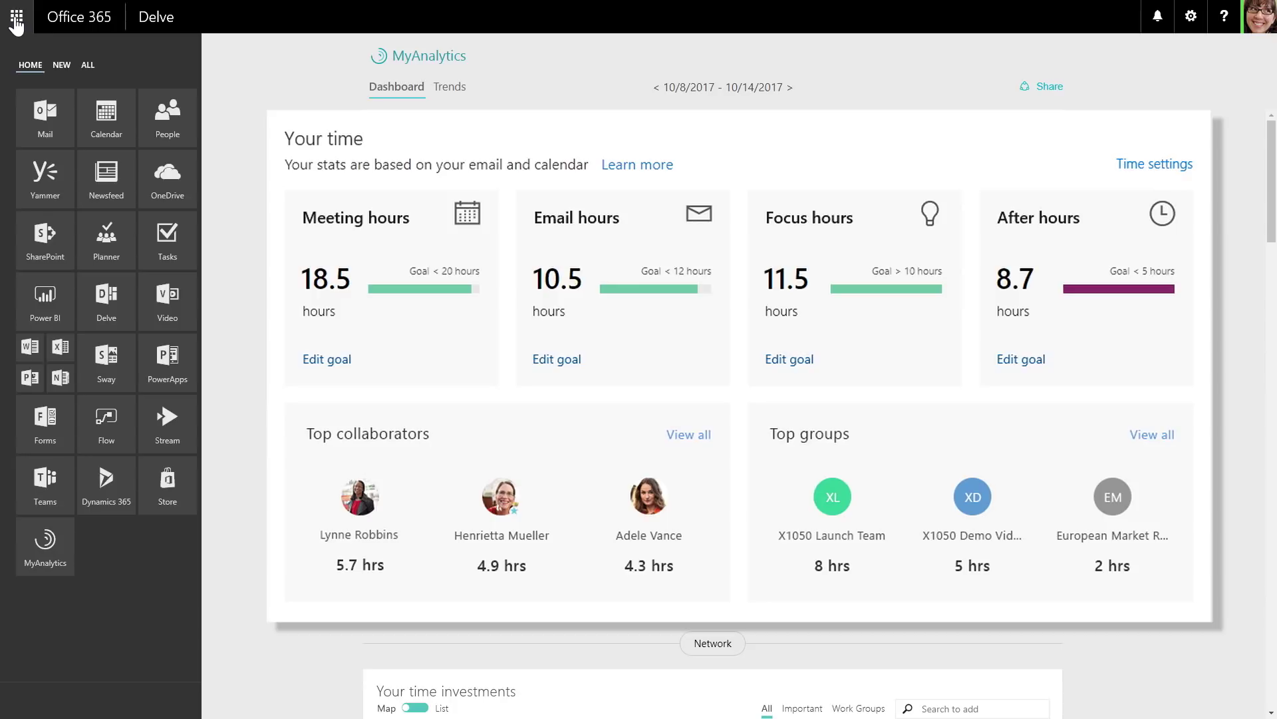
click(16, 20)
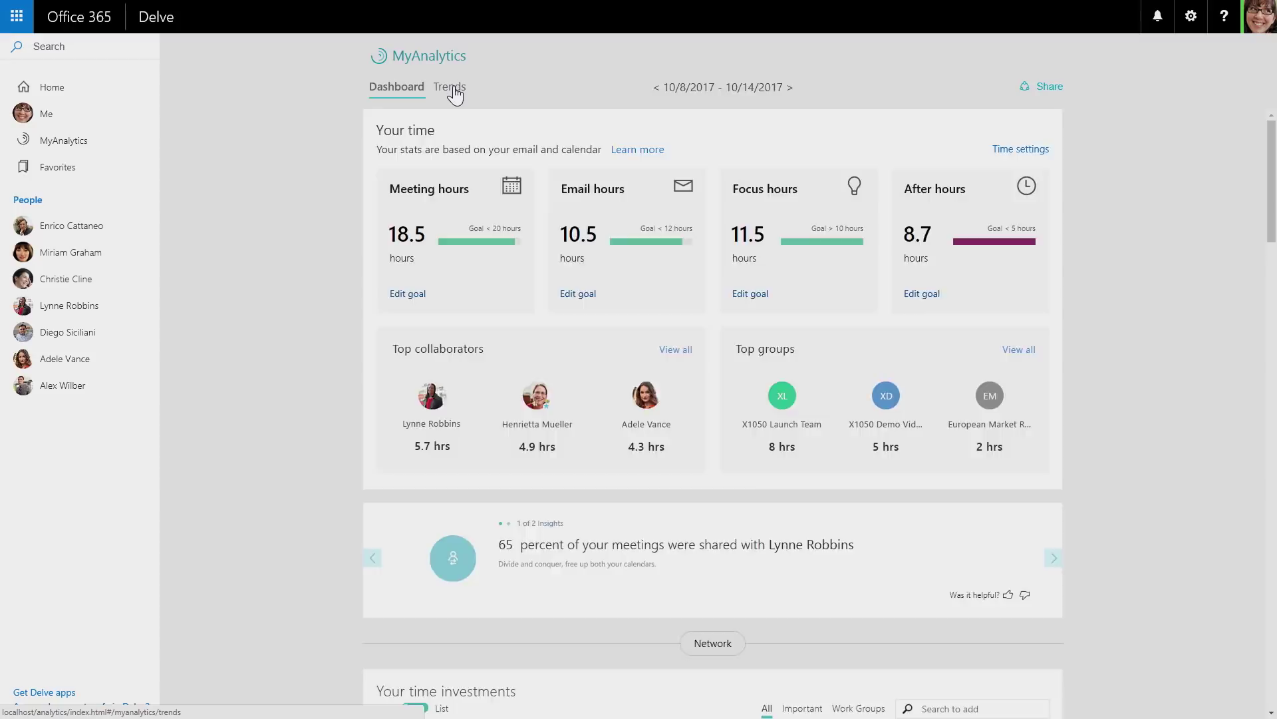
Open the Trends view with weekly email, meeting, focus and after-hours lines for Sep 3–Oct 1.
click(448, 88)
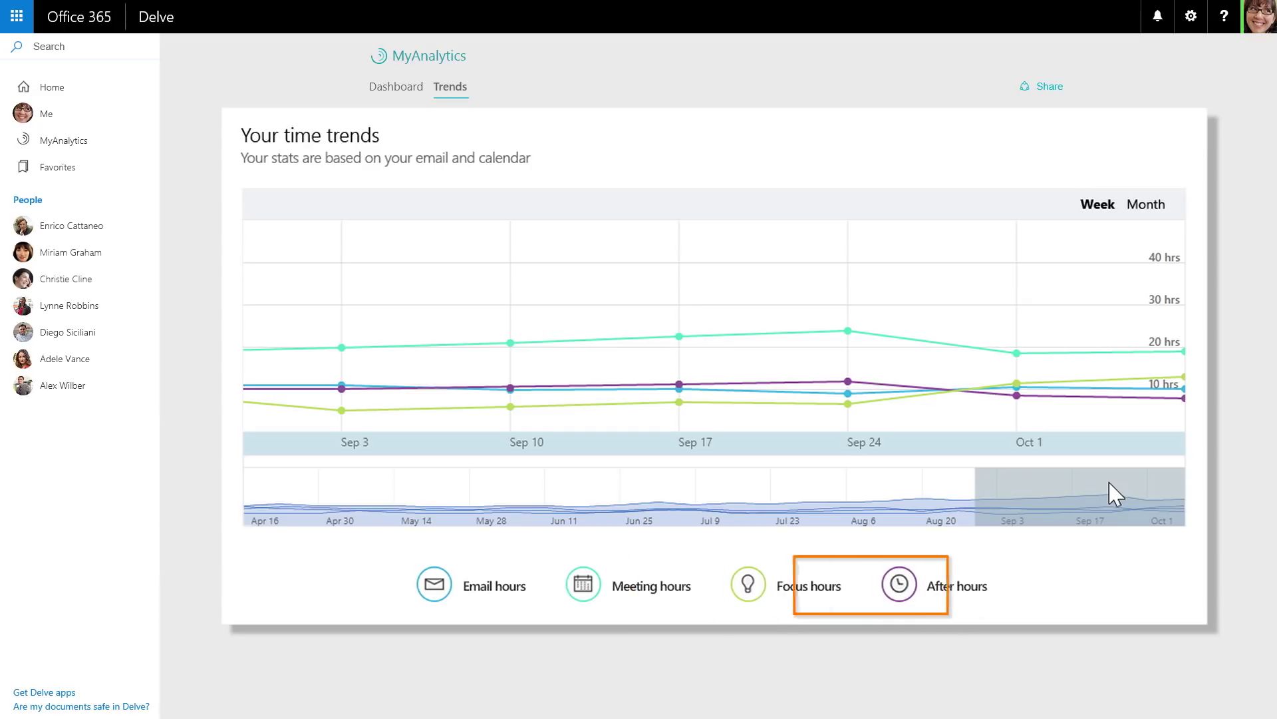
Pan the trends chart back to earlier weeks and inspect one of its data points.
drag(1086, 485, 1112, 494)
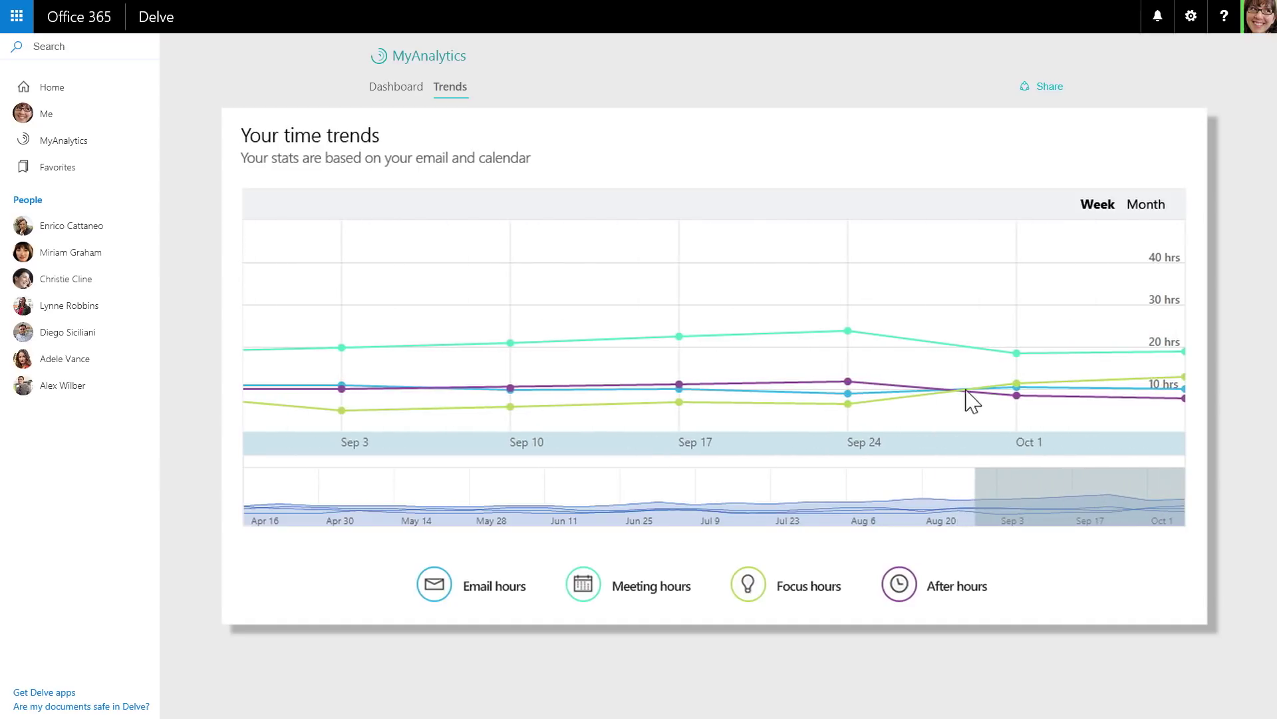
mouse_move(850, 335)
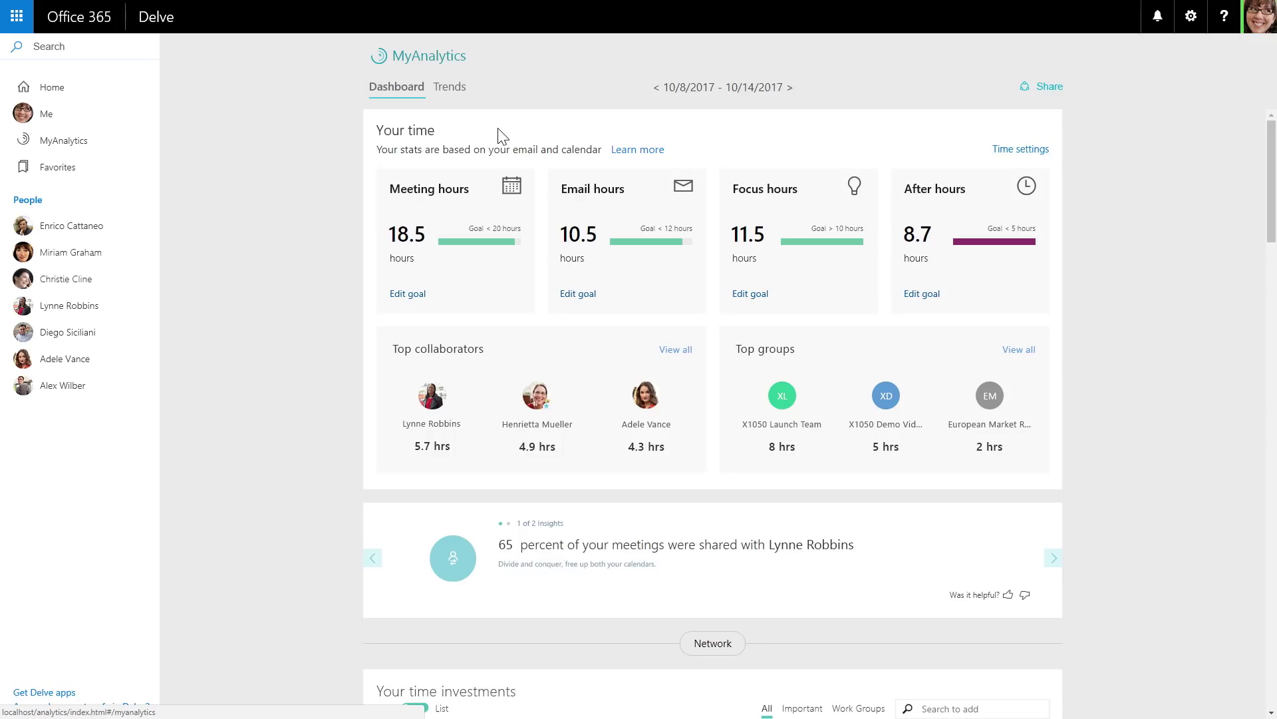
Show a top colleague's stats, including 4.5 hrs response time, from the Your time investments map.
scroll(732, 282, down, 8)
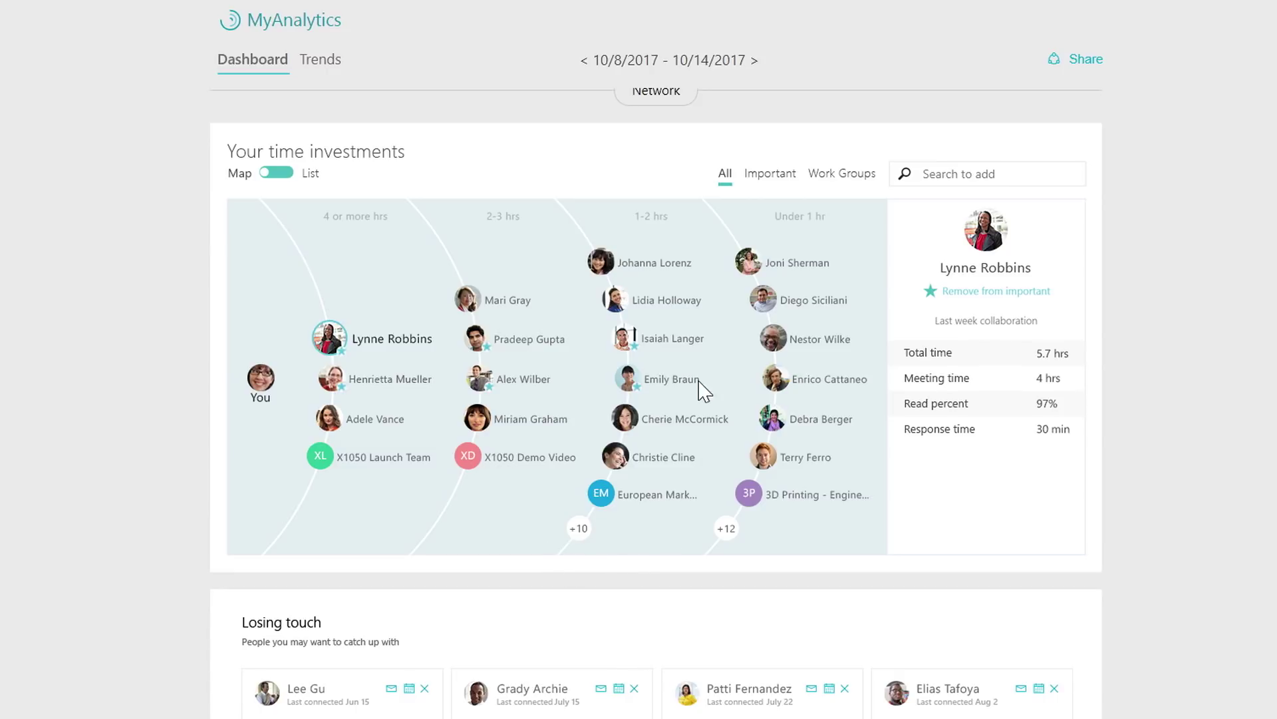
click(624, 339)
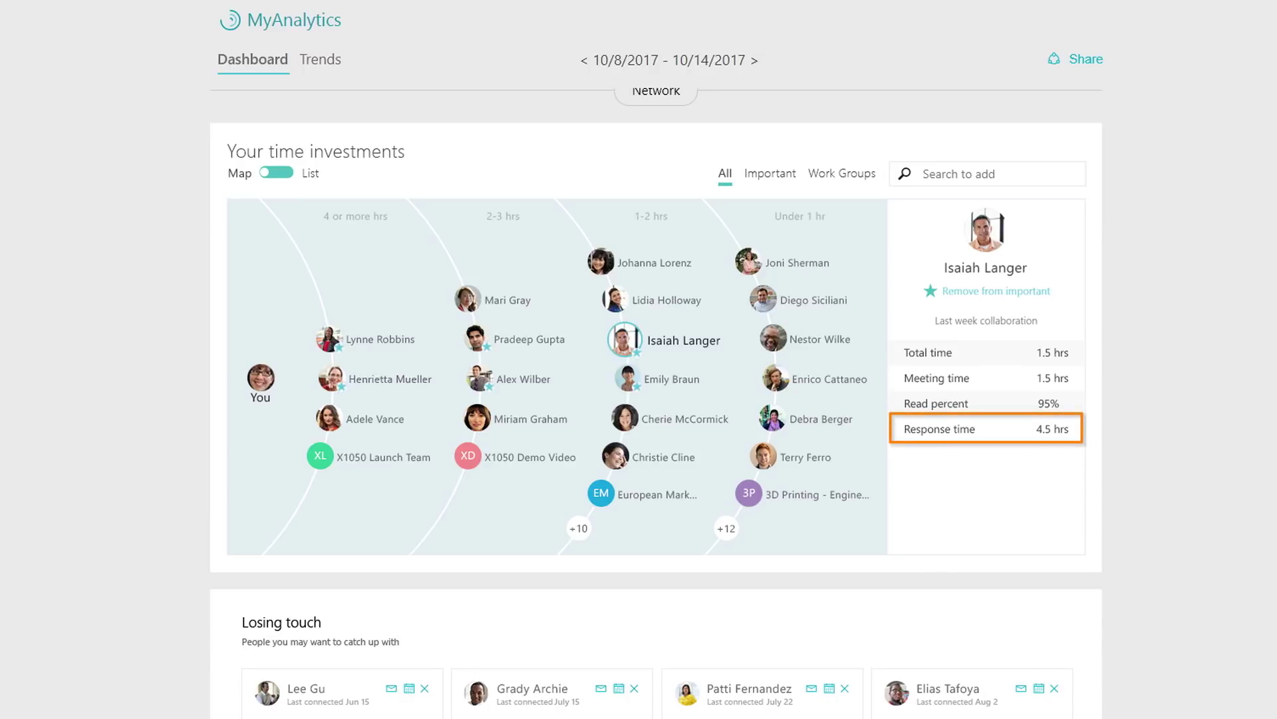
scroll(655, 399, down, 9)
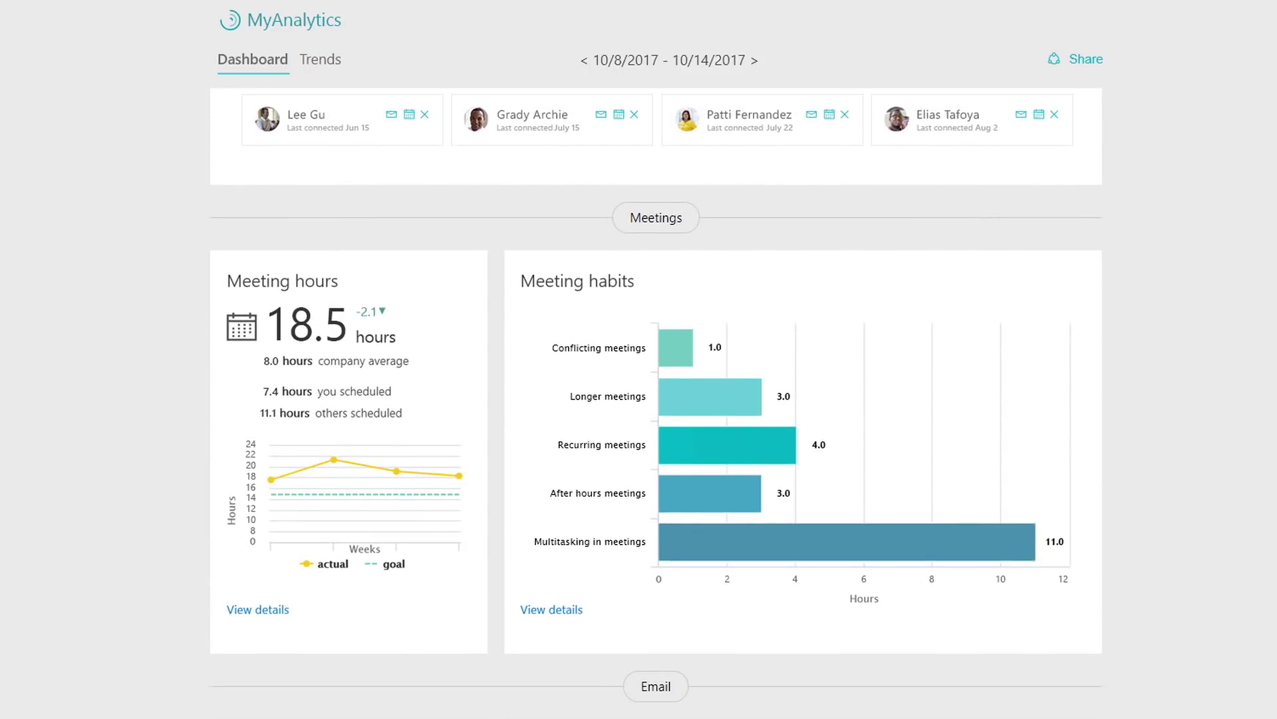
Scroll through the Meetings, Email, Focus hours and After hours breakdowns on the Dashboard.
scroll(656, 399, down, 7)
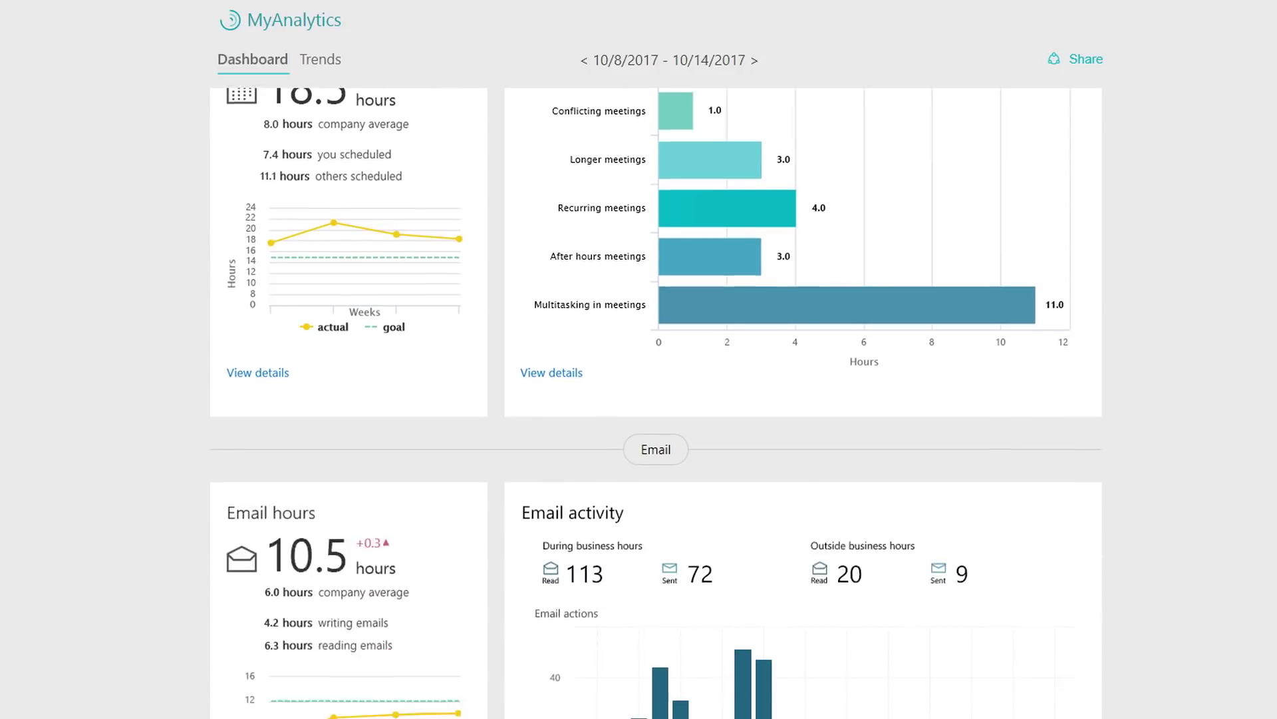
scroll(656, 399, down, 7)
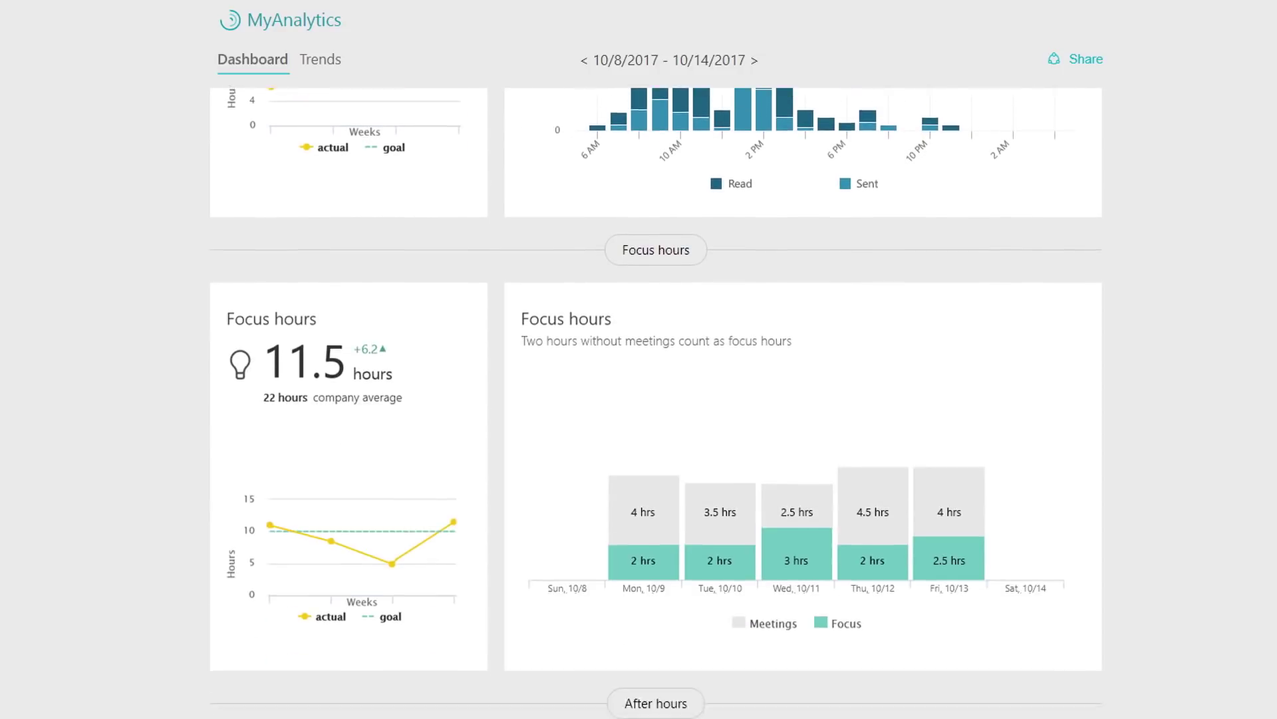
scroll(656, 399, down, 5)
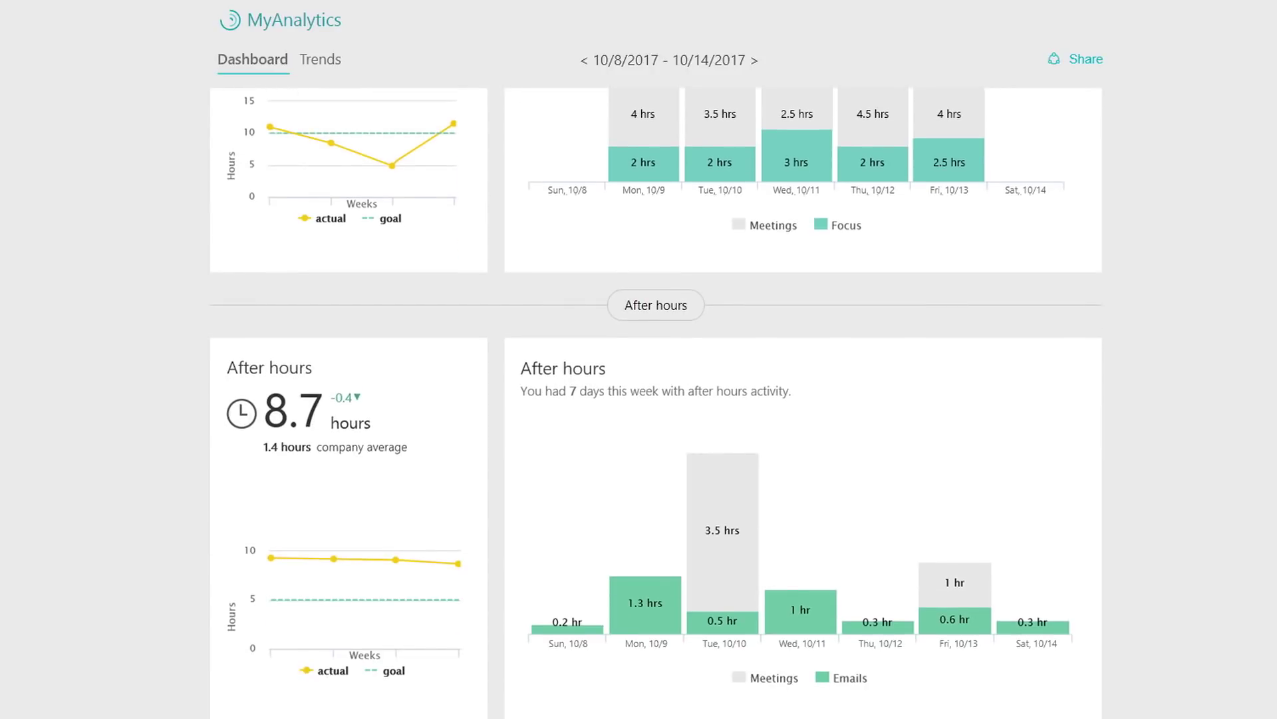
scroll(656, 399, down, 7)
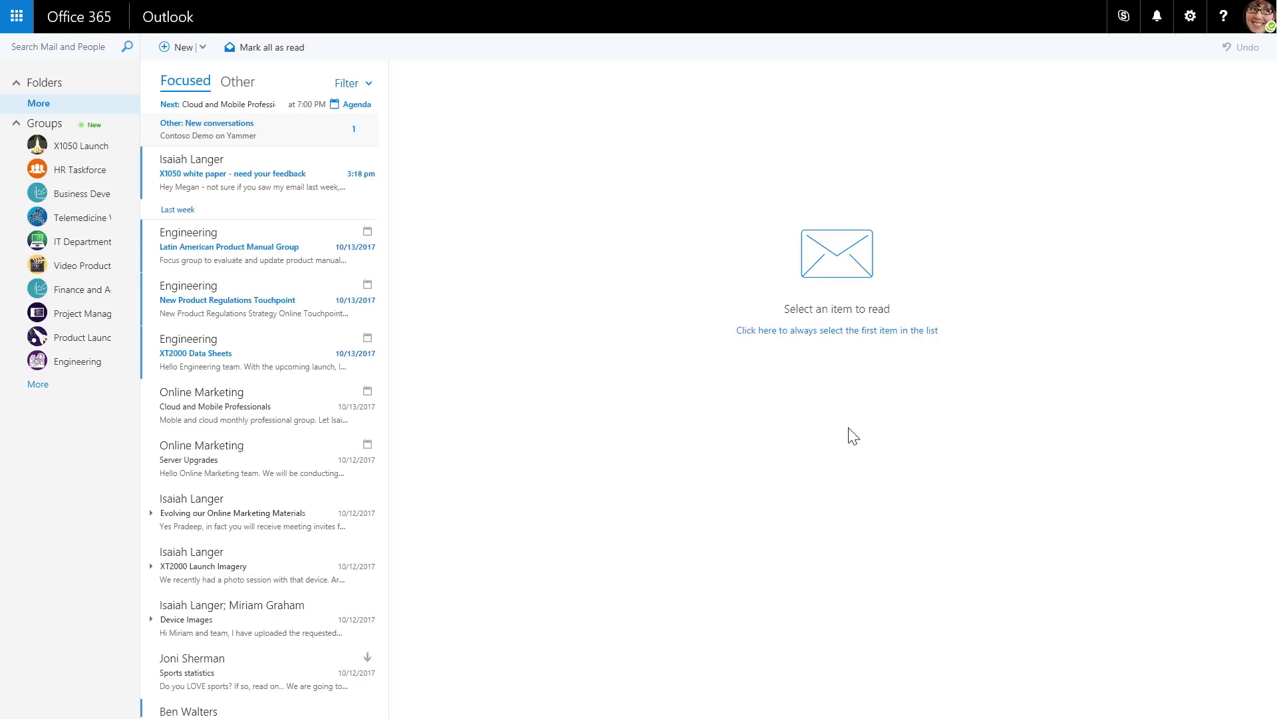
Open the X1050 white paper email and show the MyAnalytics pane with to-dos and focus suggestions.
click(248, 176)
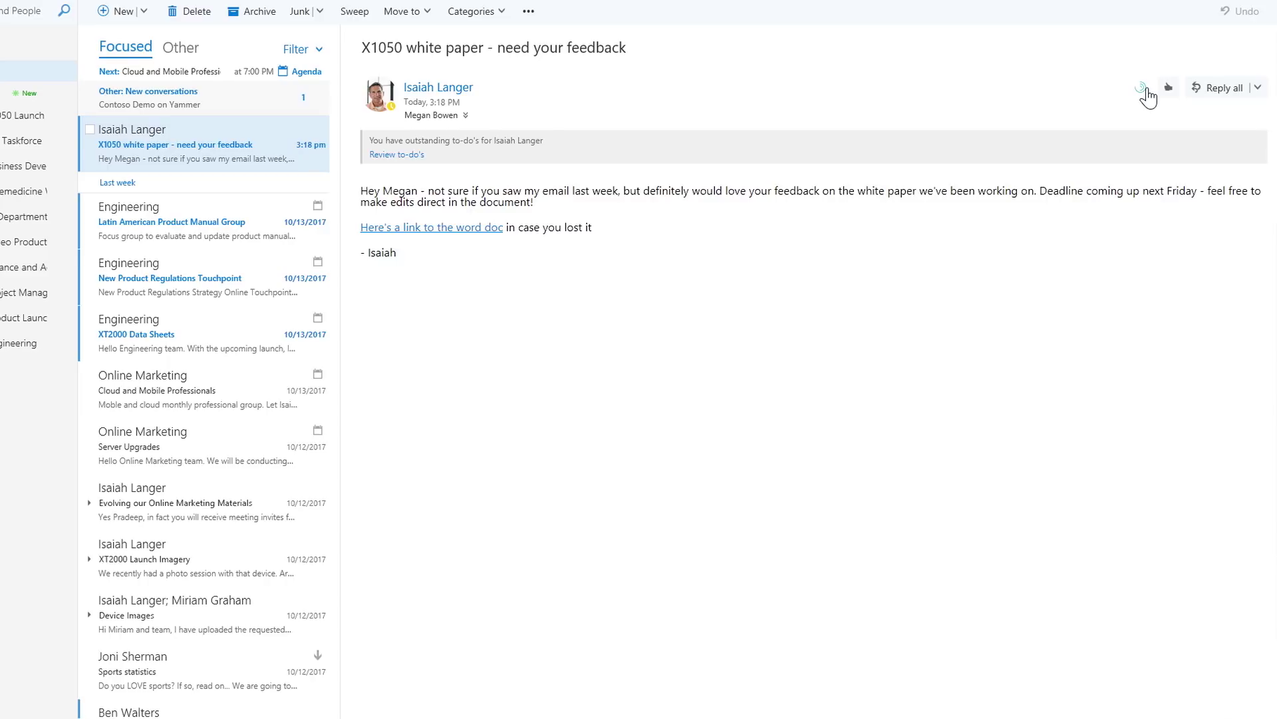
click(1142, 89)
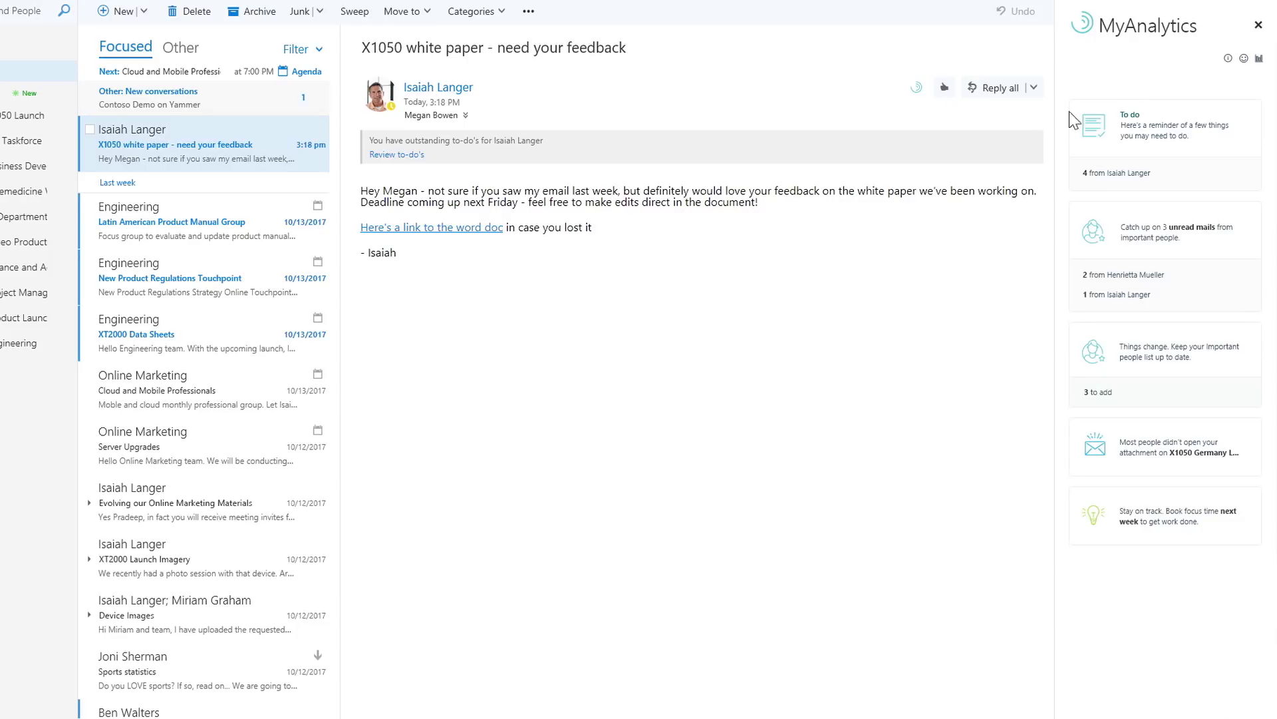
click(1125, 128)
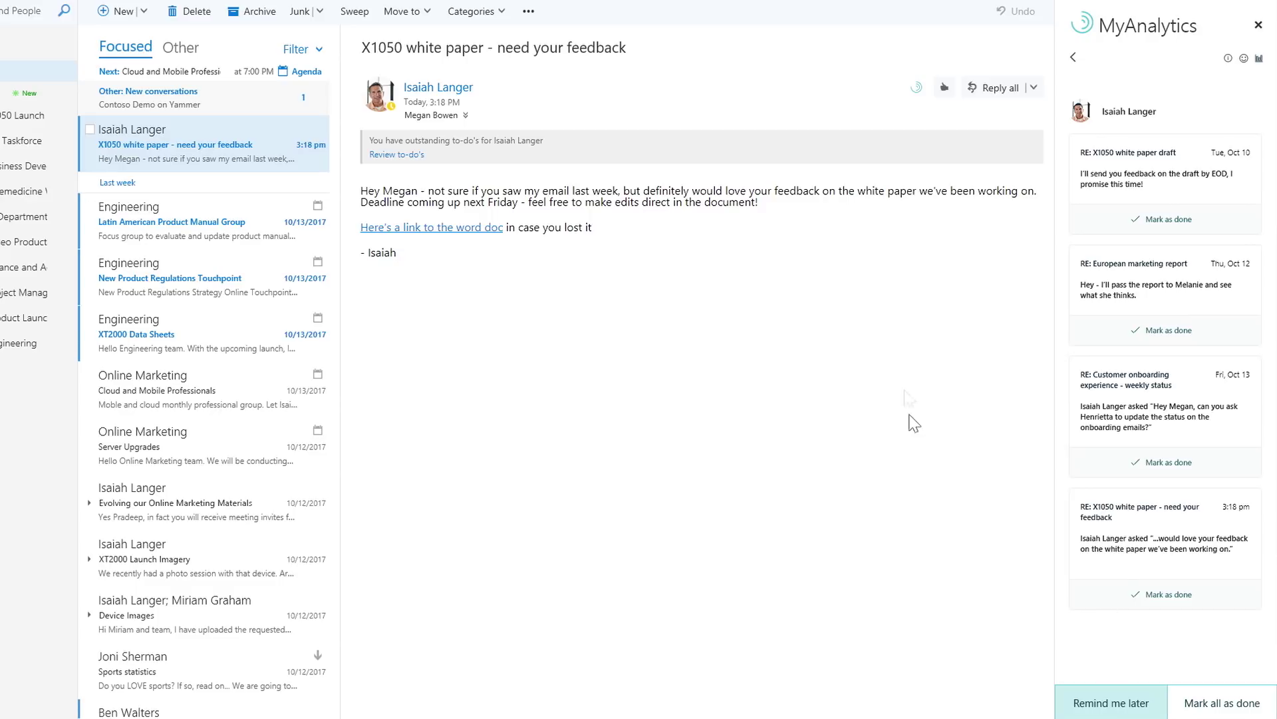
drag(918, 193, 699, 186)
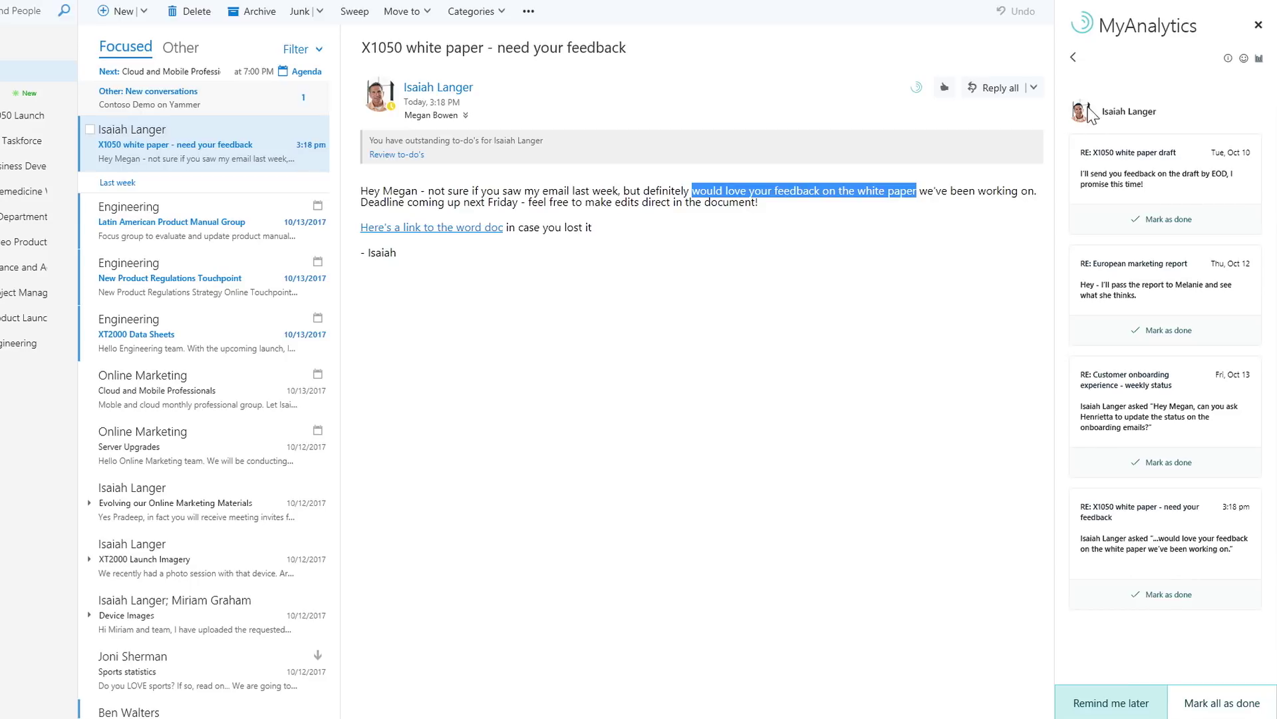
click(1073, 58)
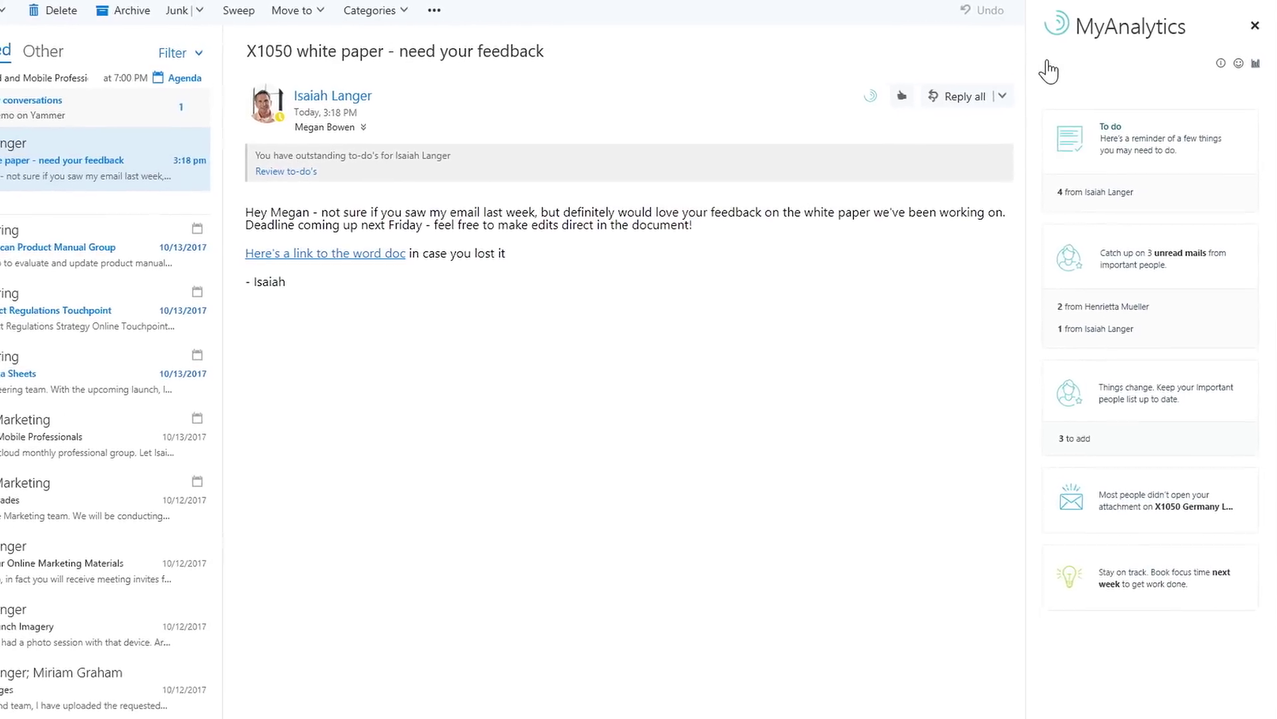
Check unread mails from important people, then open the 'Things change' card's three collaborator suggestions.
click(1125, 273)
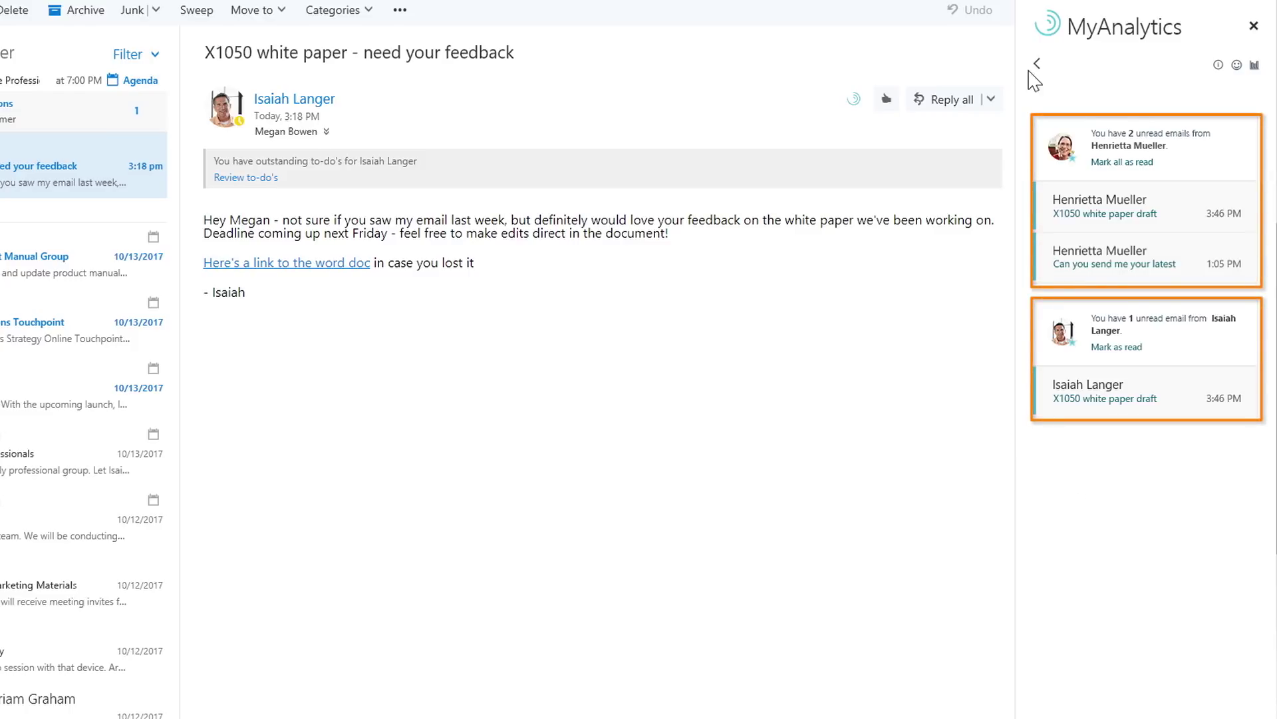
click(1036, 64)
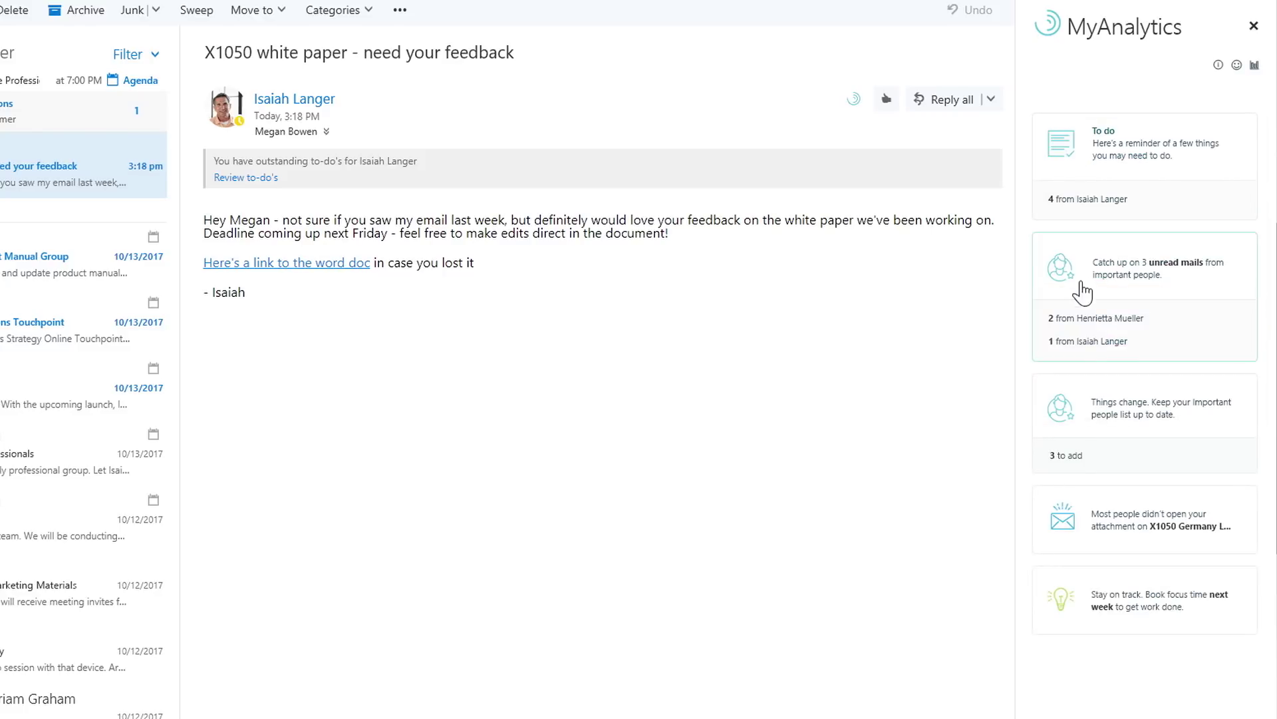
click(1077, 434)
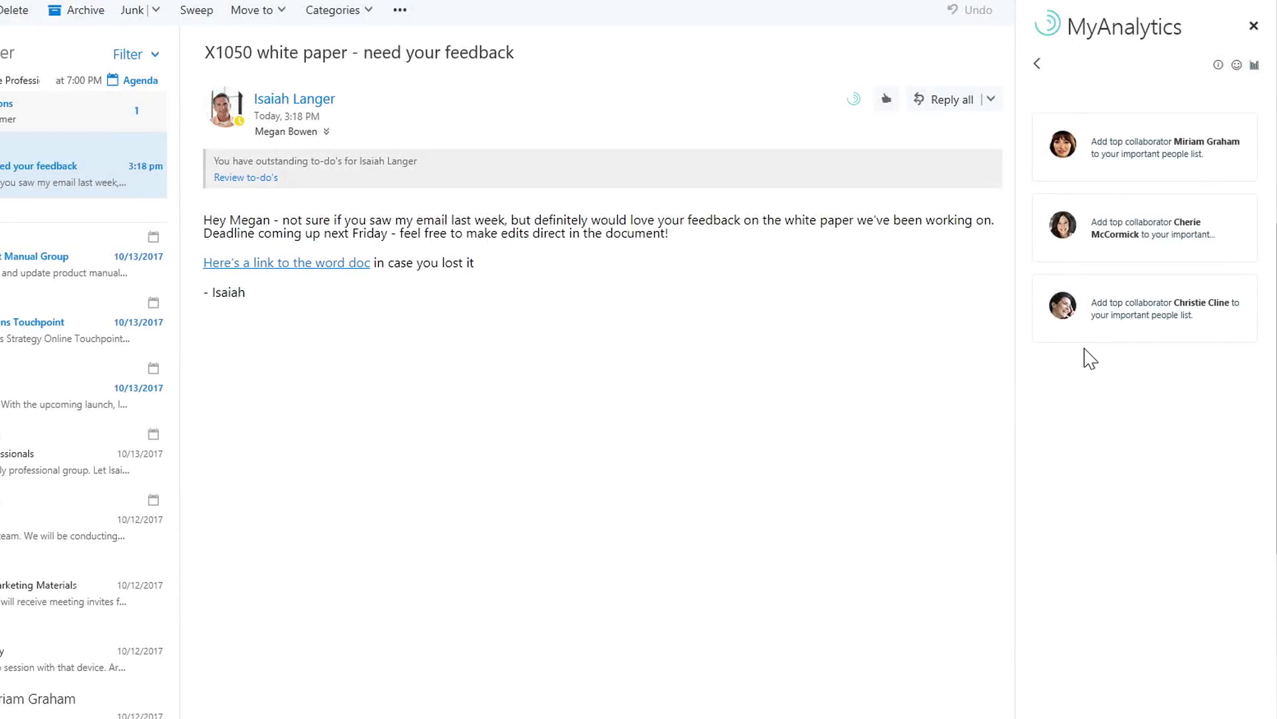
Add the third suggested collaborator as important, then list the 4 unread mails from important people.
click(1133, 313)
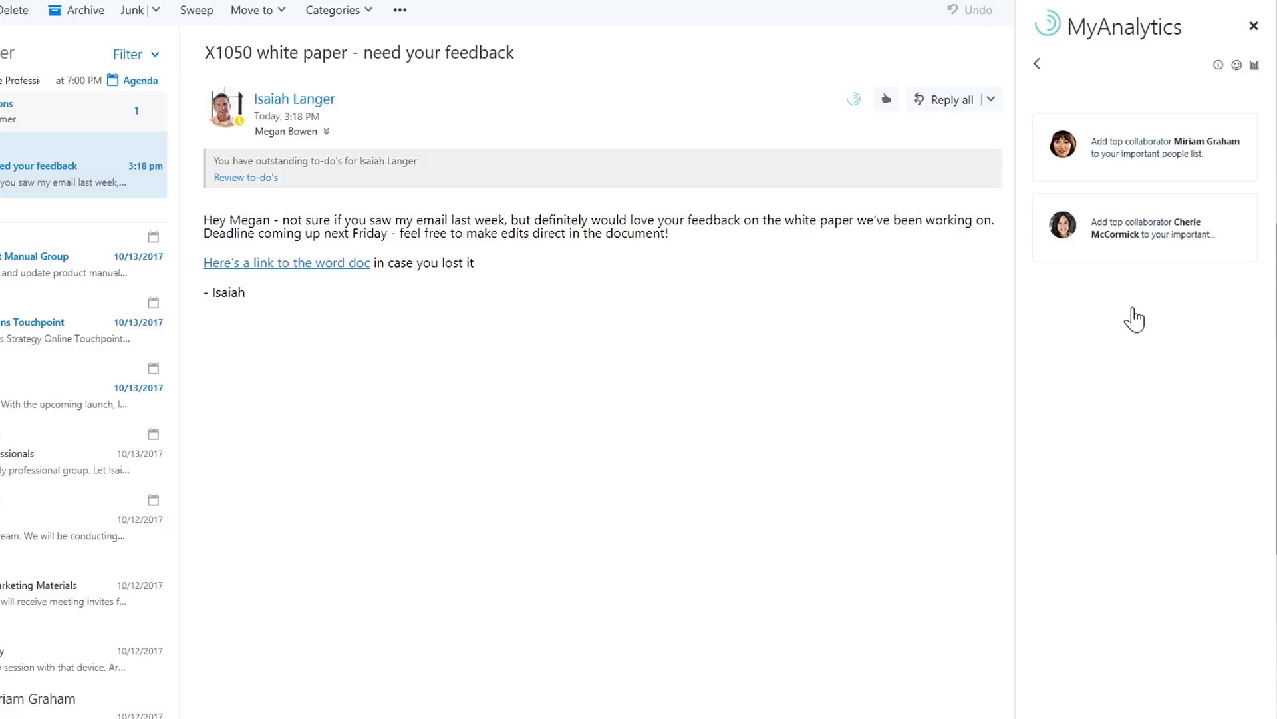
click(1037, 67)
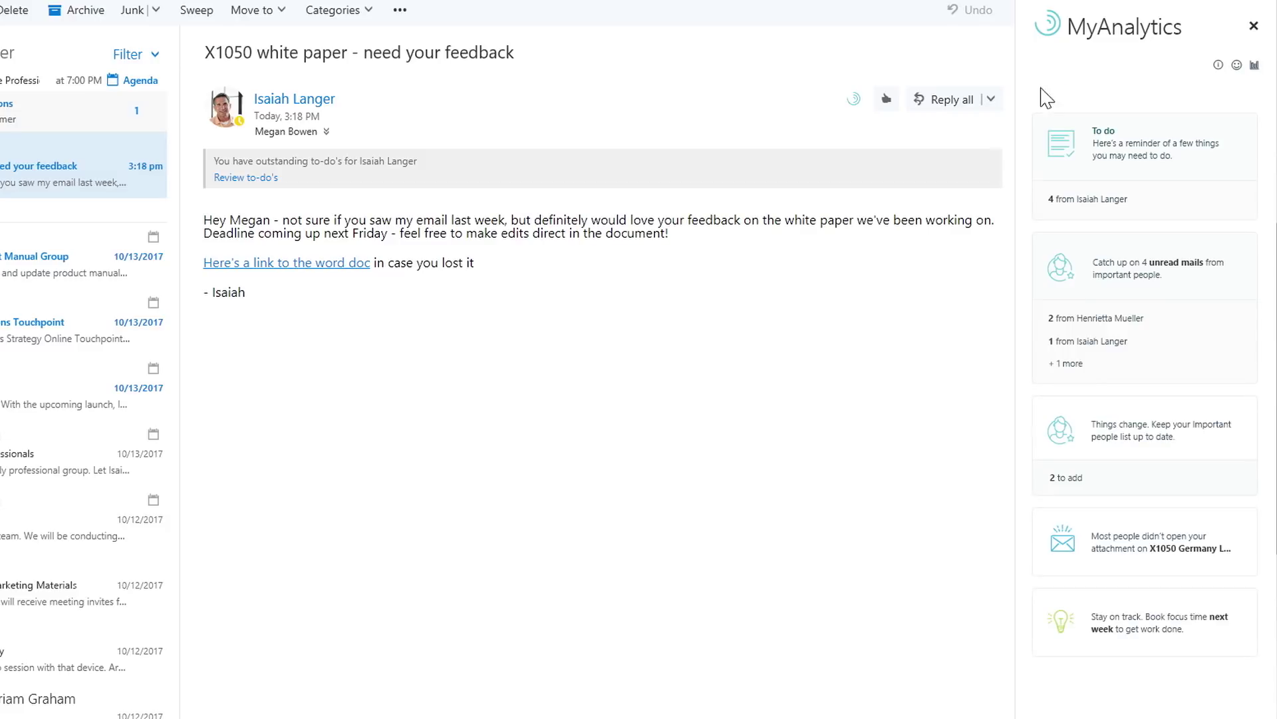
click(1108, 362)
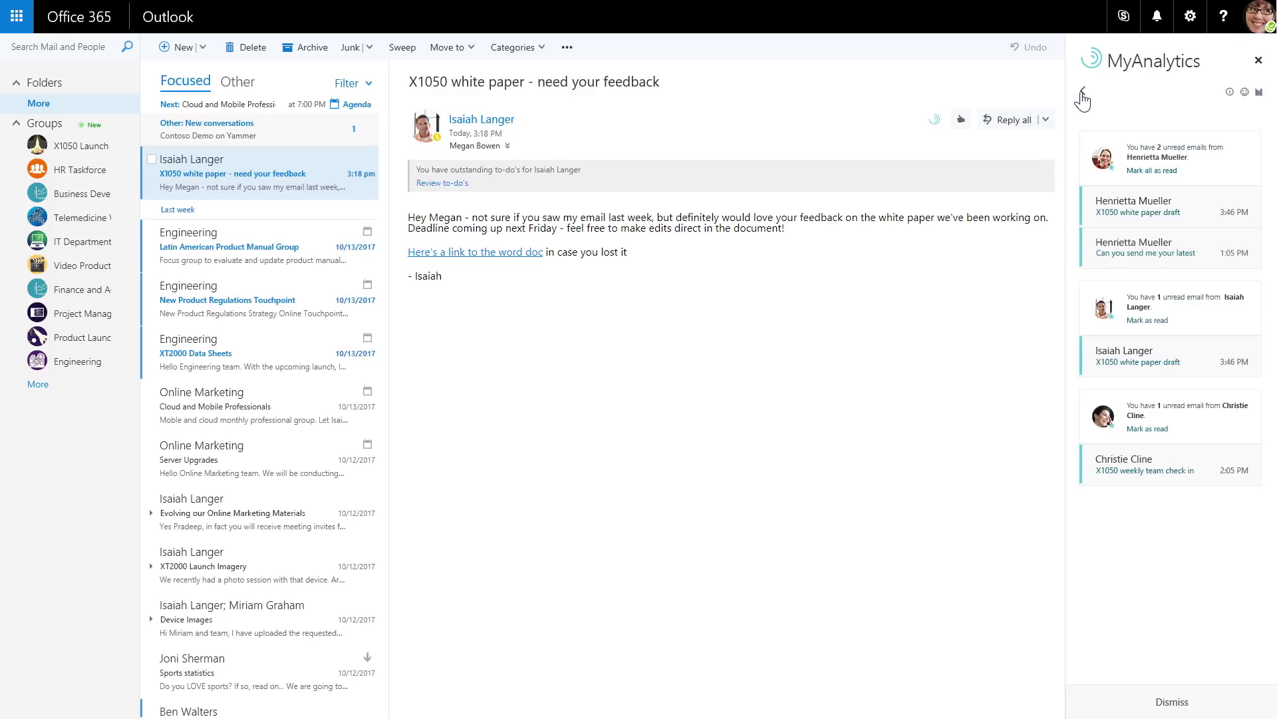
Show the X1050 Germany Launch Plan mail's tracking: 50% opened, 2 replies, 0 forwards.
click(1100, 495)
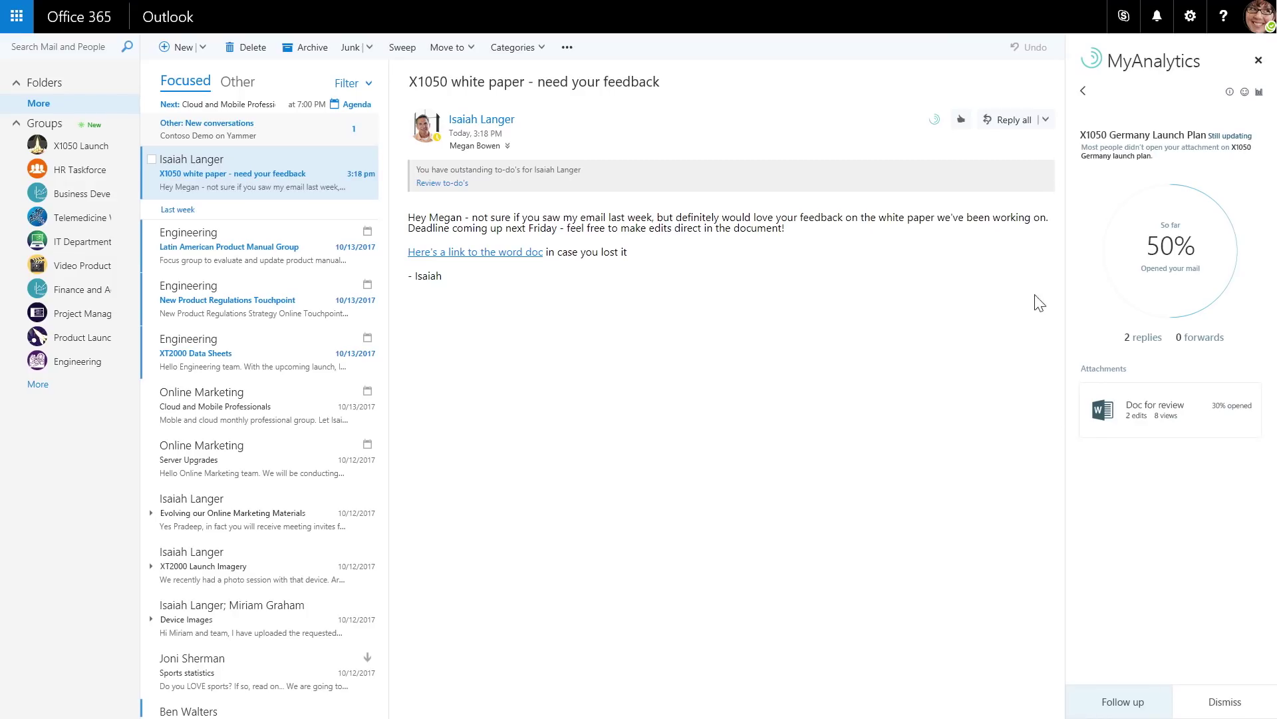
Return to the overview cards and open the 'Book focus time next week' suggestion.
click(1083, 93)
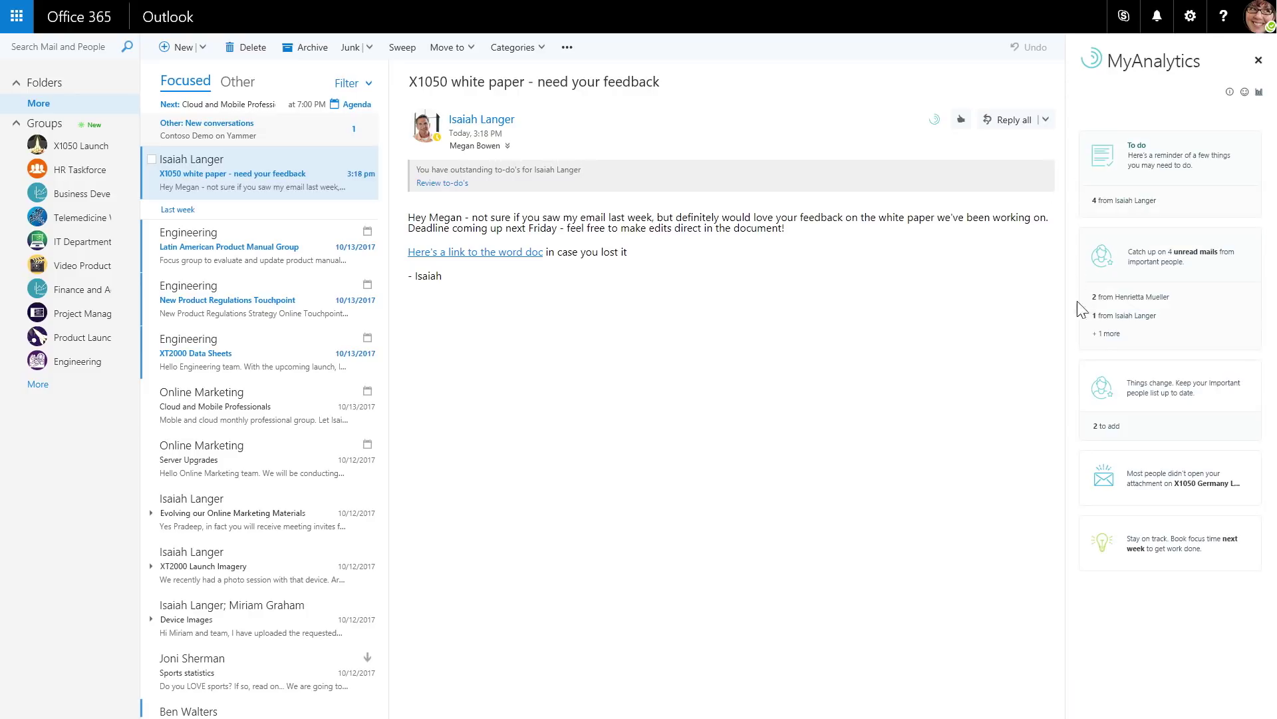
click(1149, 557)
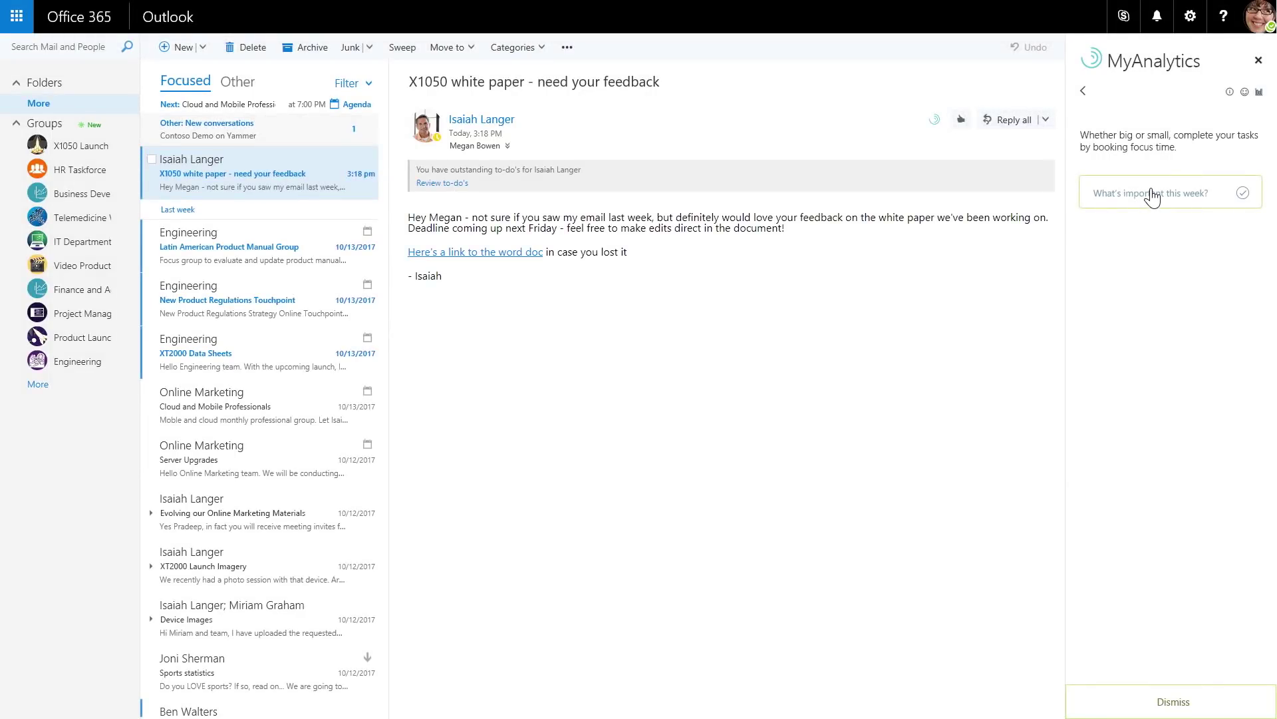
Book 'Review white paper' focus blocks on Mon 10/23 2:00–4:00 PM and Wed 10/25 2:30–4:30 PM.
text(Review white paper for Isaiah)
key(Return)
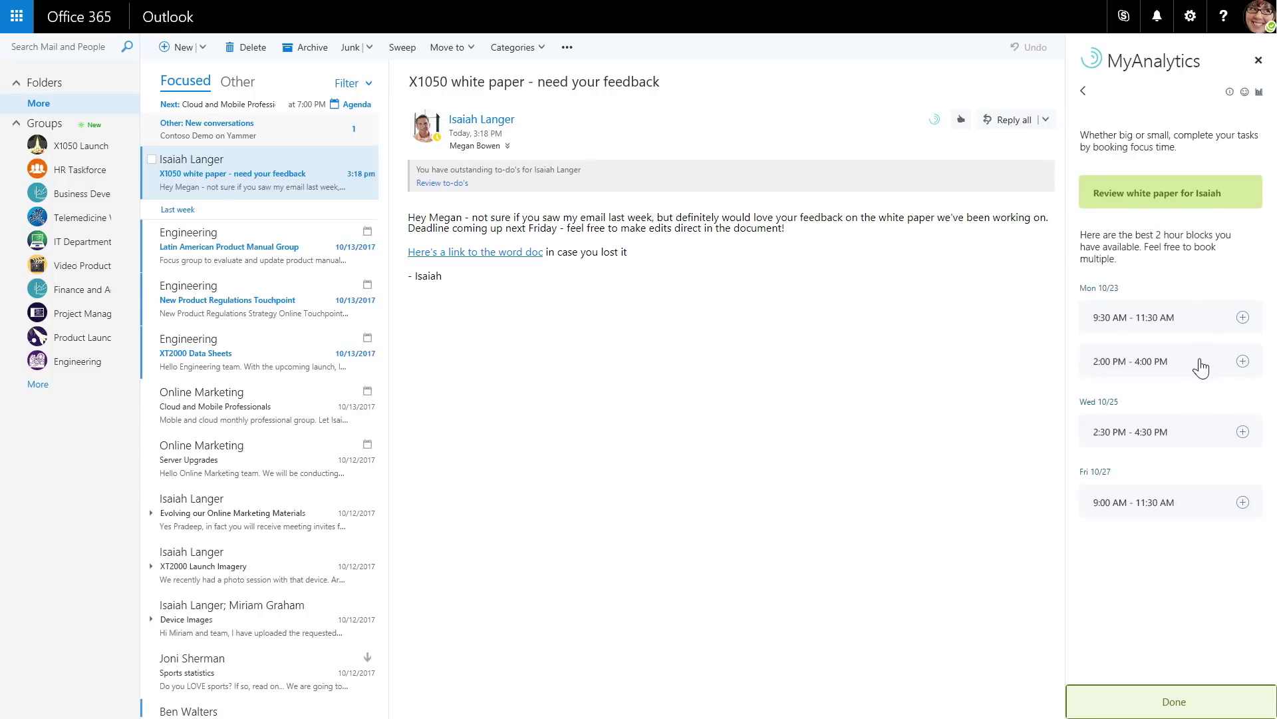
click(1241, 362)
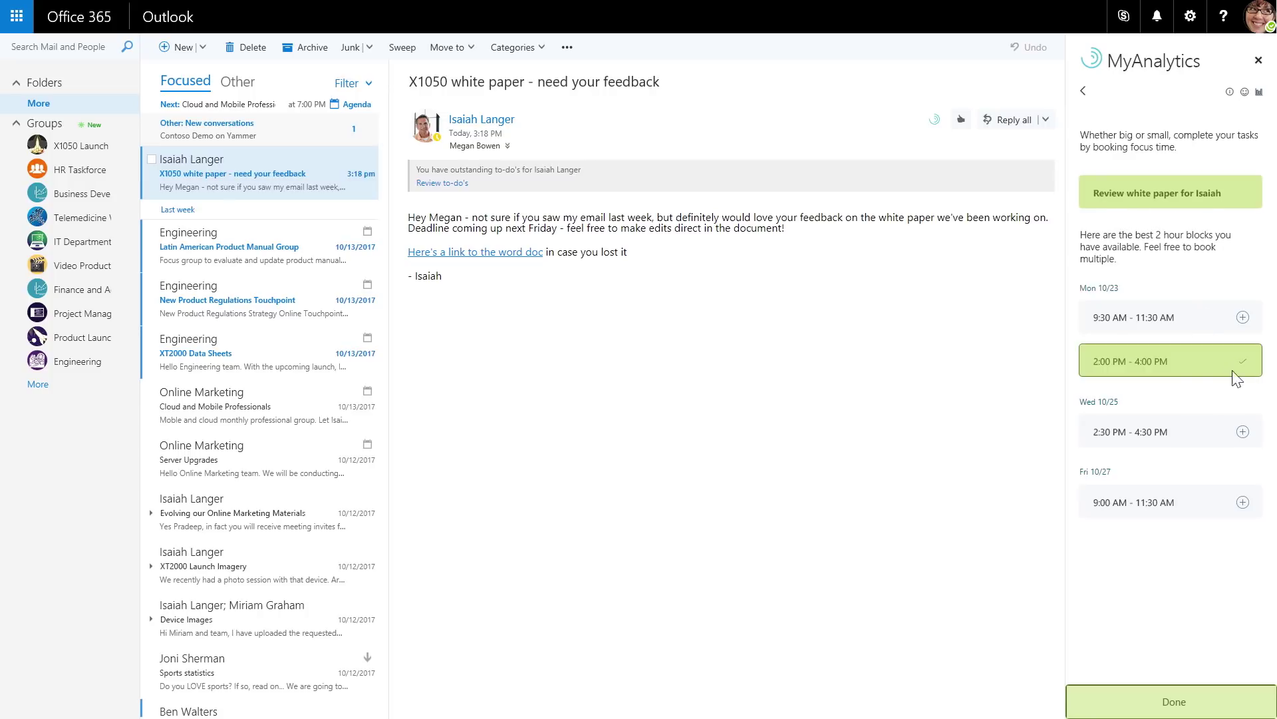
click(1242, 432)
click(1205, 711)
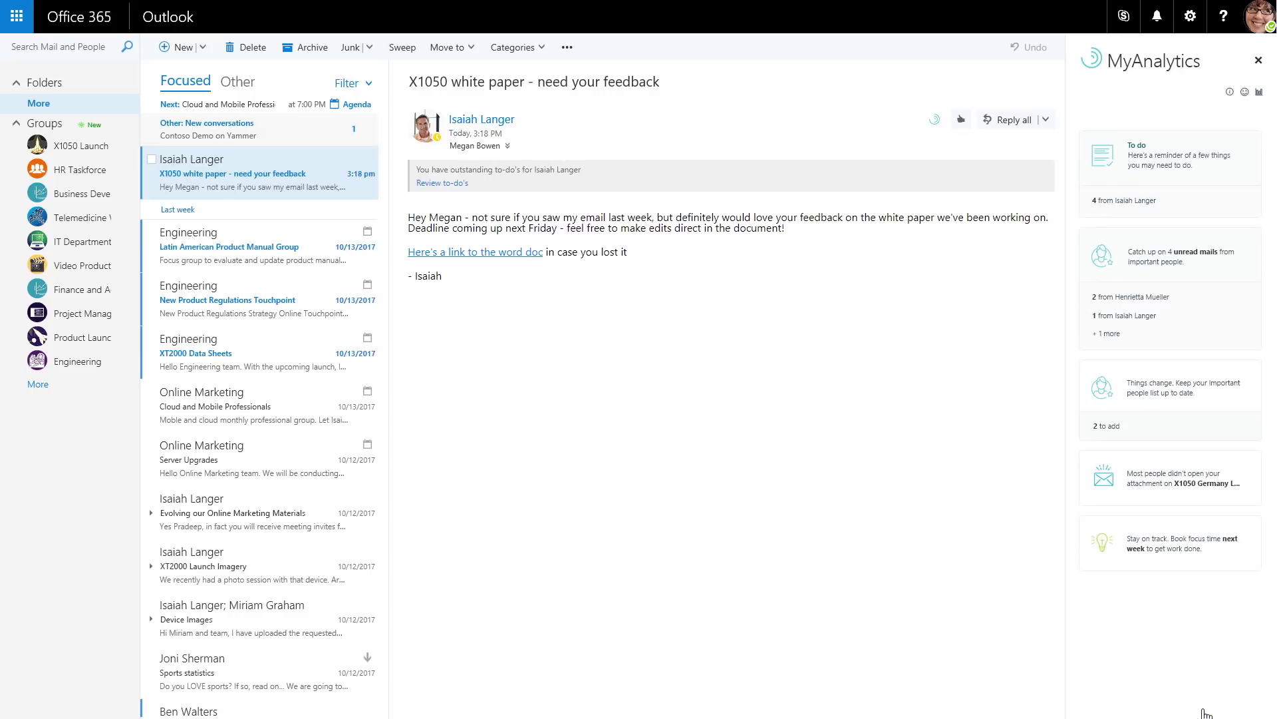